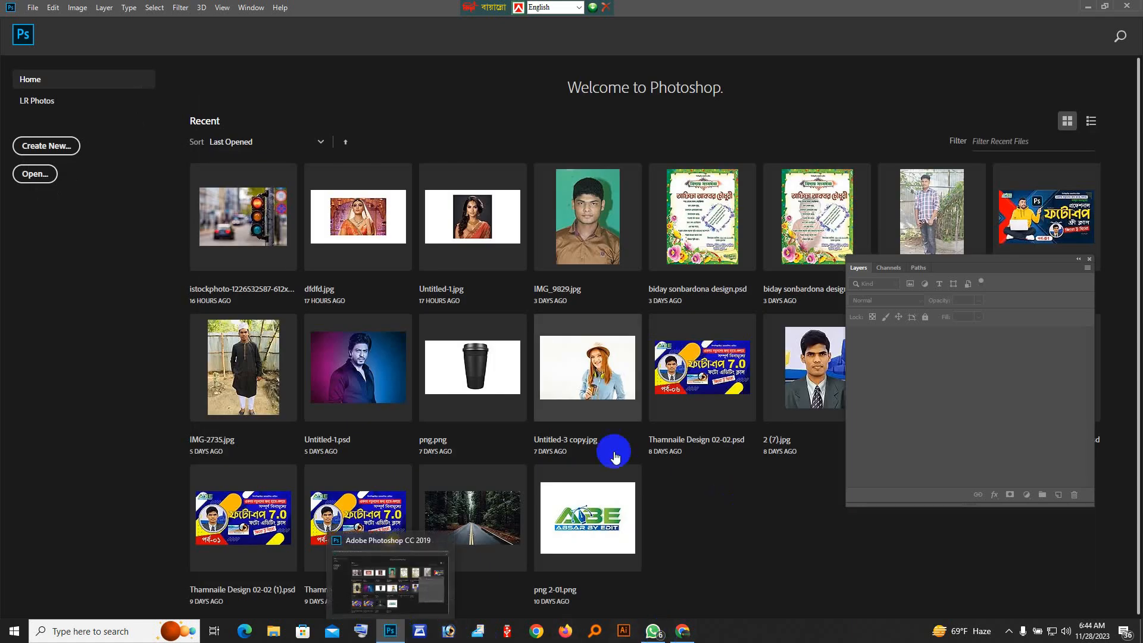
- Open the traffic light photo Untitled-1.jpg and move the Layers panel away from the traffic light
click(1084, 6)
drag(631, 219, 508, 112)
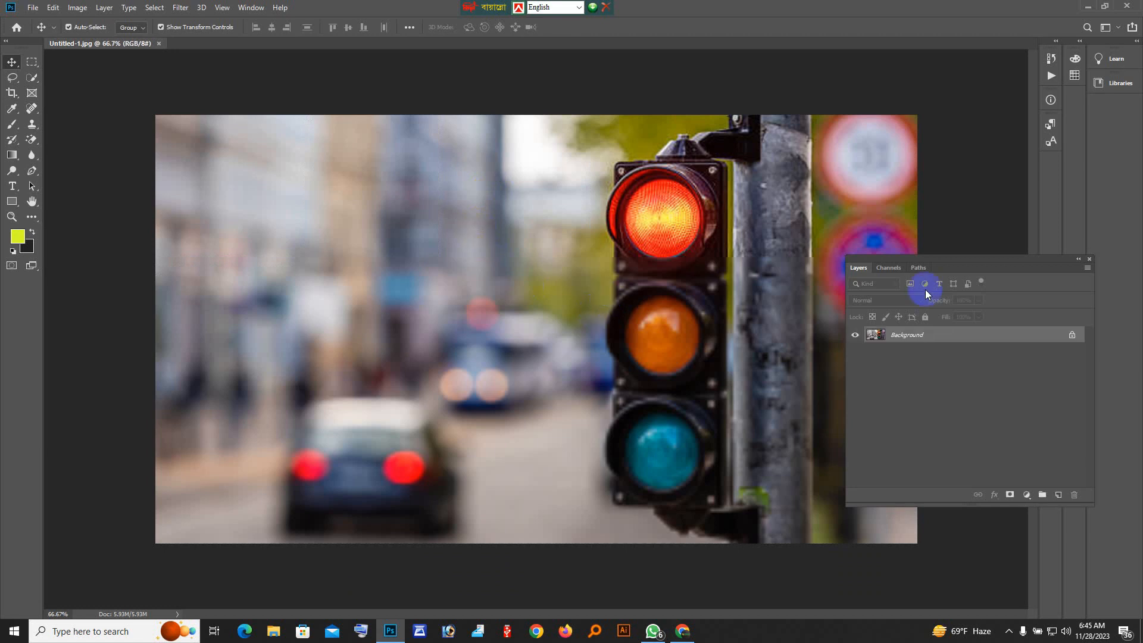
drag(959, 260, 1005, 321)
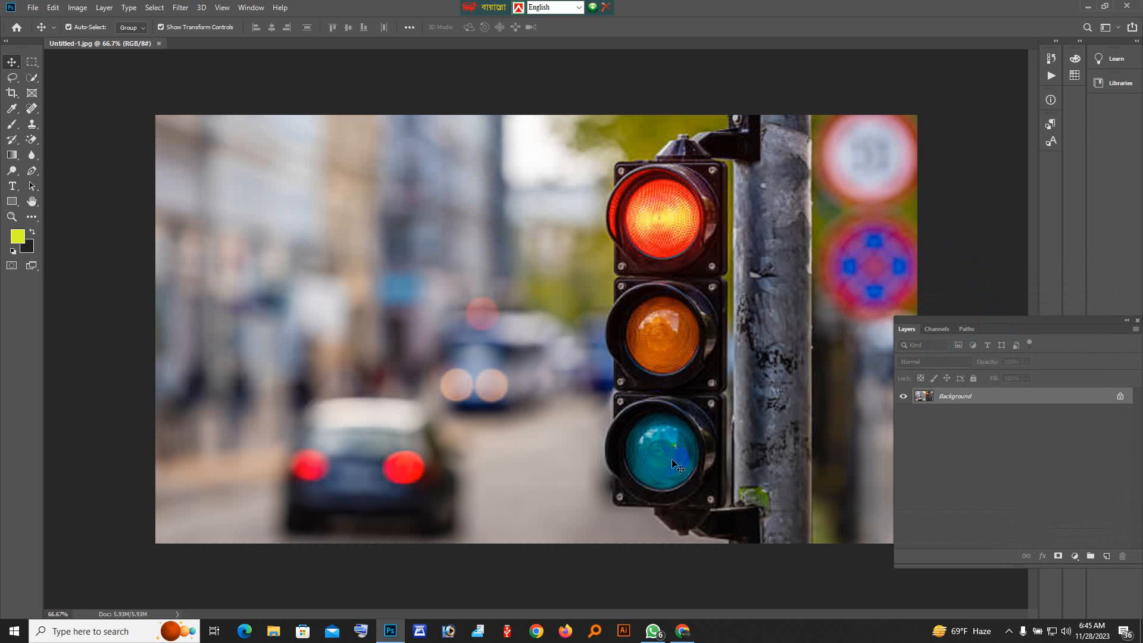
- Add a new empty layer above the Background and activate the Brush tool to work on the lowest lamp
ctrl+click(720, 467)
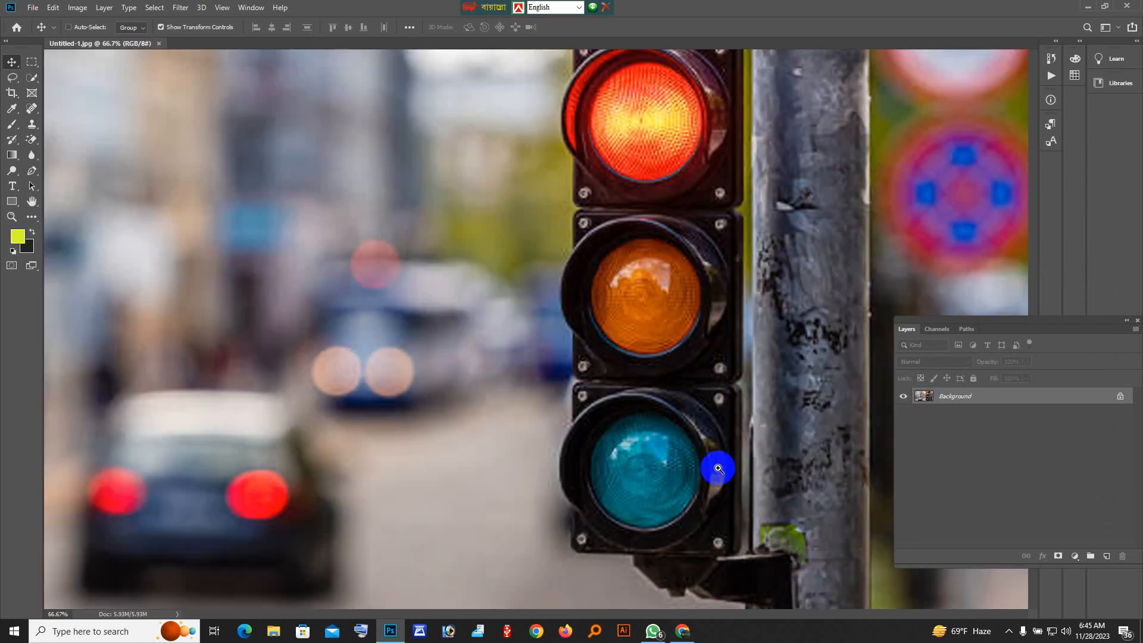
ctrl+click(710, 479)
scroll(574, 458, down, 3)
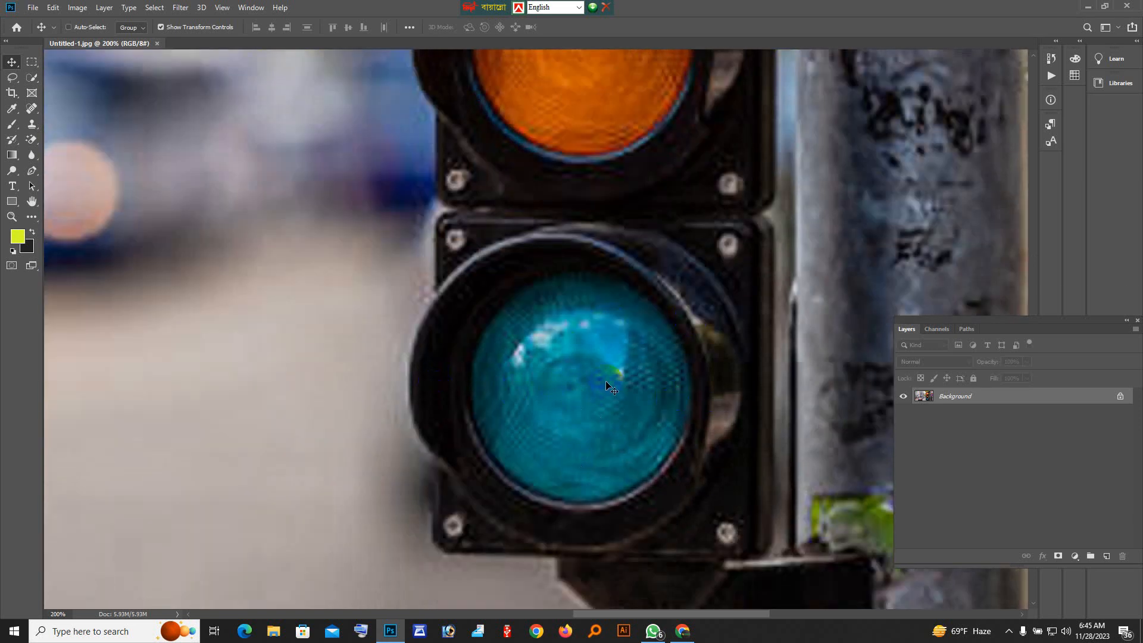
ctrl+alt+click(691, 447)
ctrl+alt+click(689, 458)
ctrl+alt+click(686, 457)
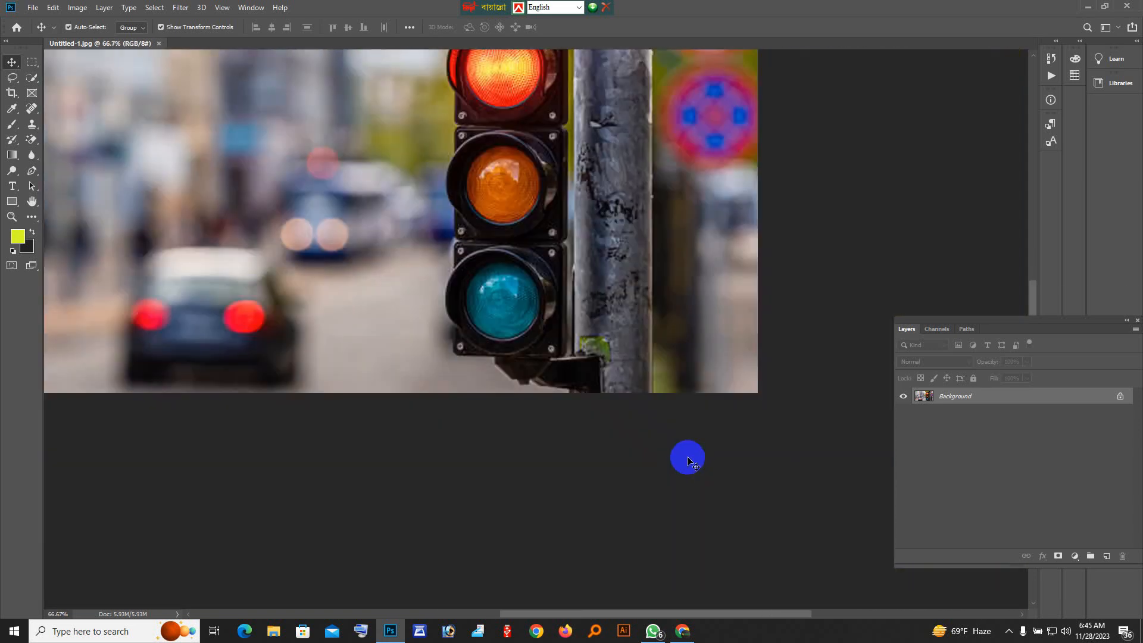
ctrl+click(512, 321)
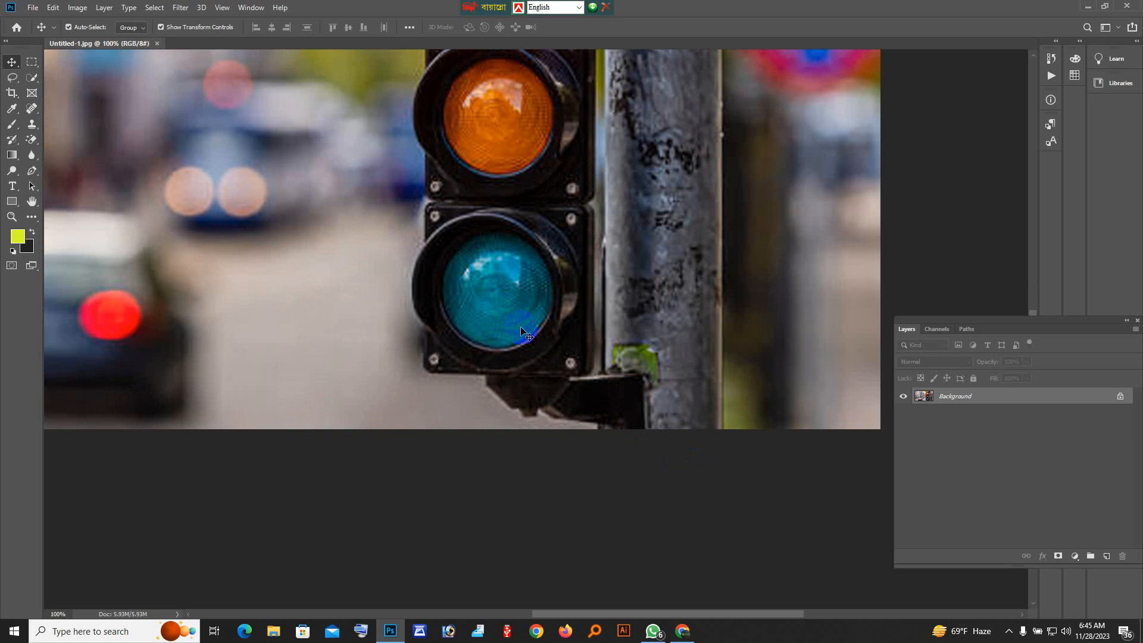
ctrl+click(487, 304)
scroll(487, 303, up, 1)
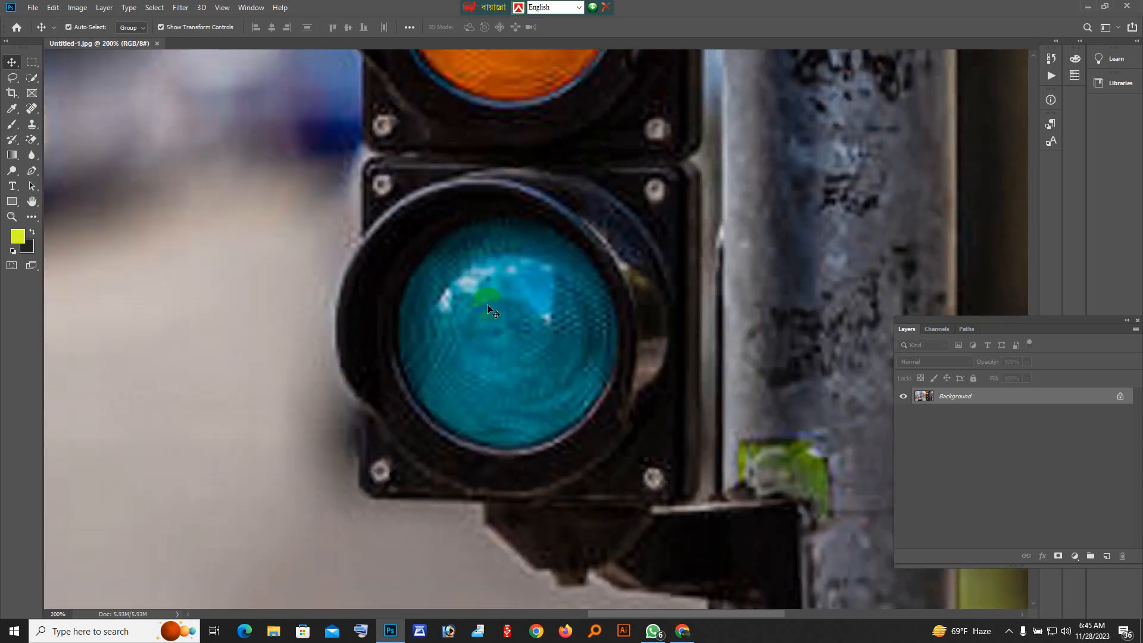
scroll(488, 304, up, 1)
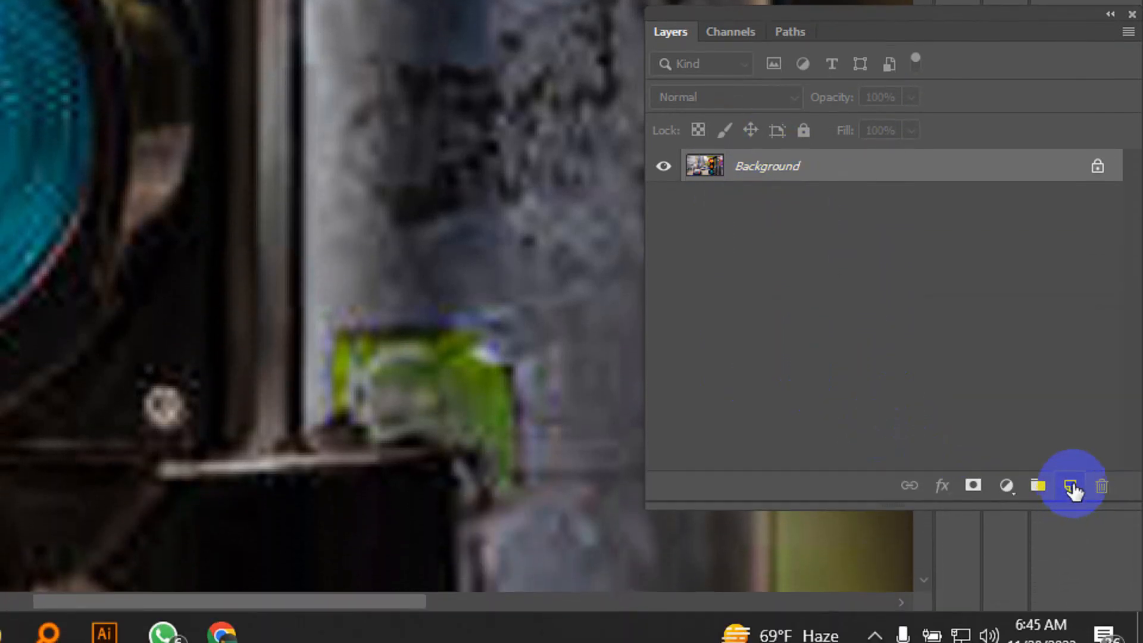
click(1072, 485)
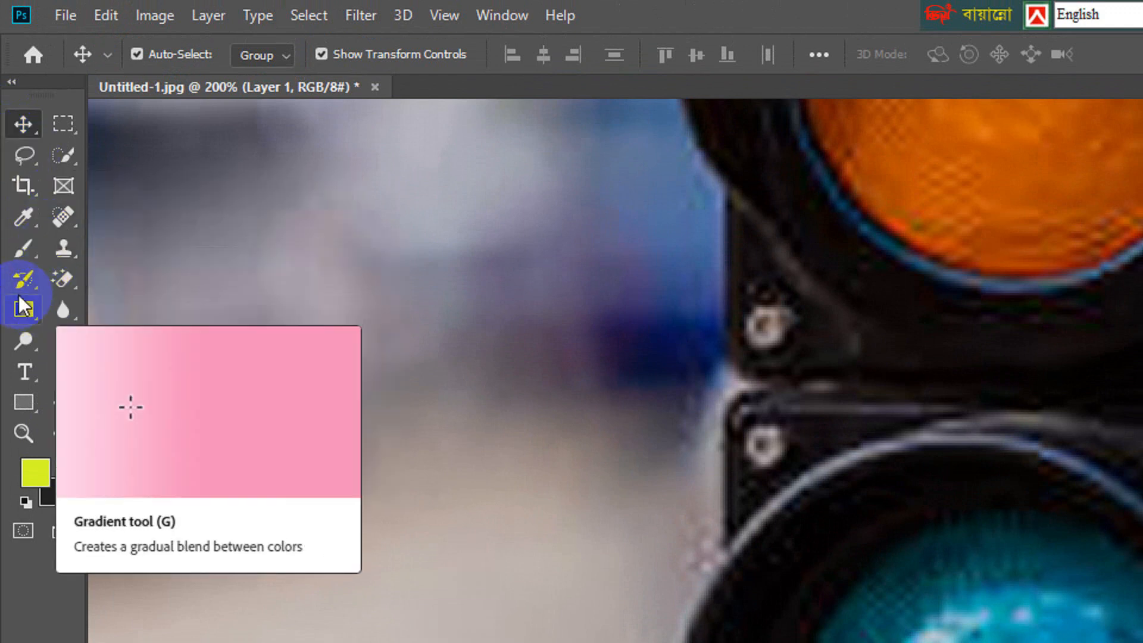
click(22, 249)
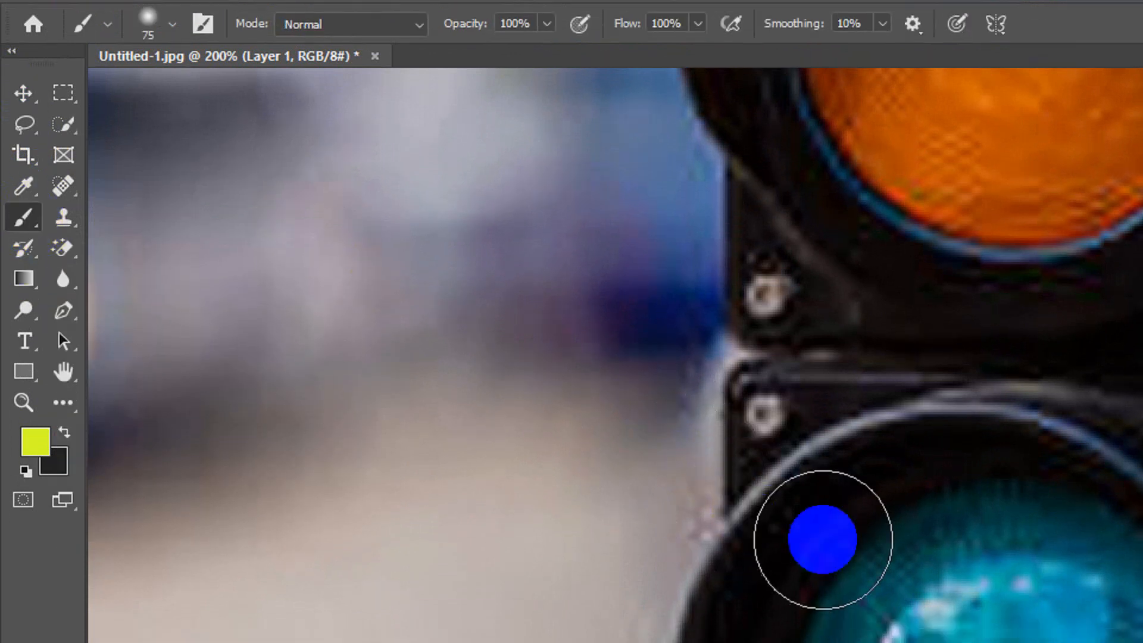
click(968, 640)
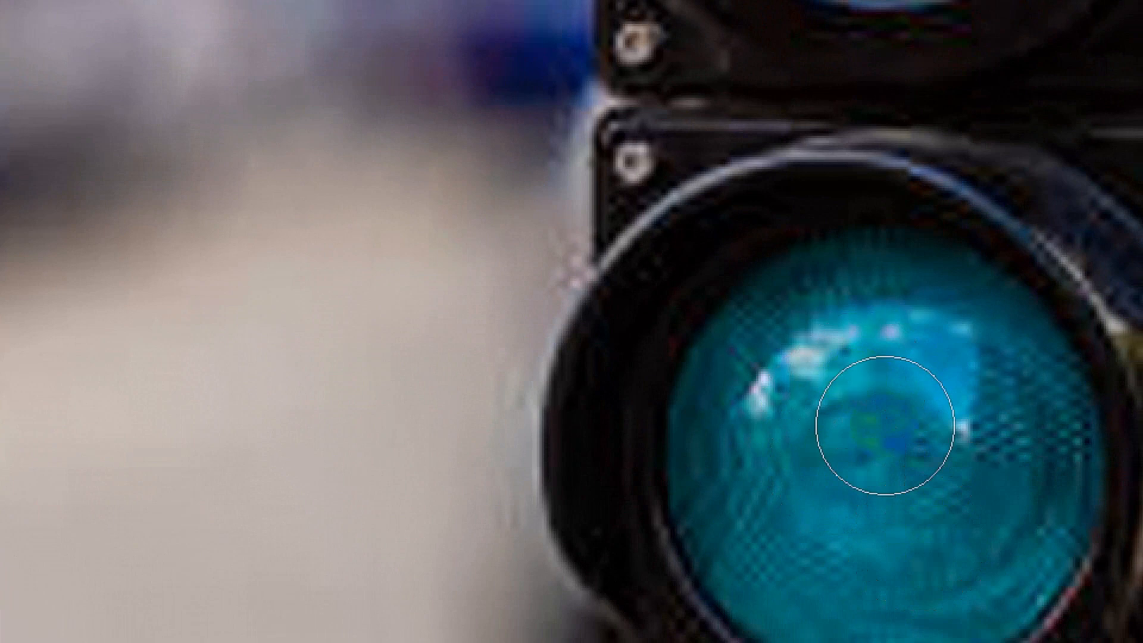
click(926, 479)
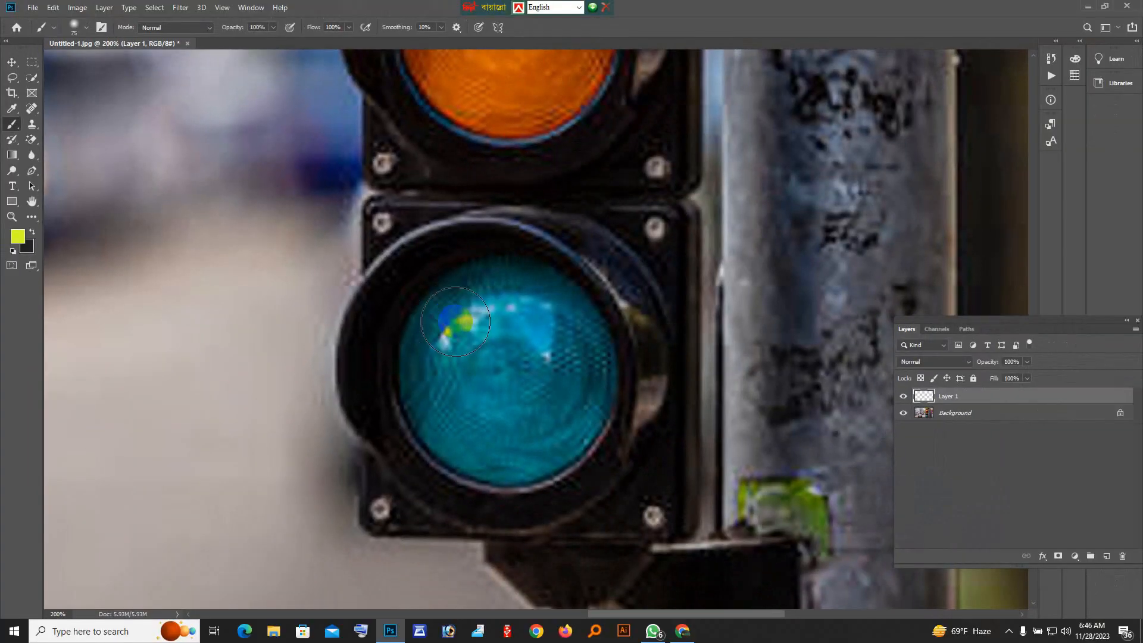
key(ctrl+z)
key(ctrl+z)
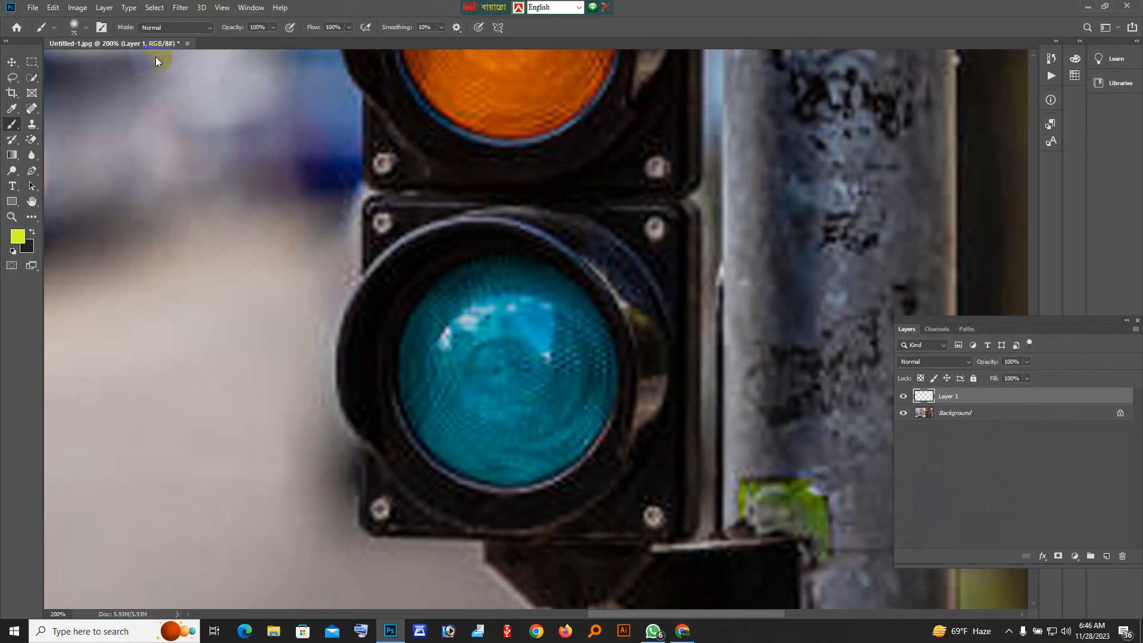
- Open the brush settings and set the brush size to 306 px, keeping the hardness at 0%
right_click(100, 102)
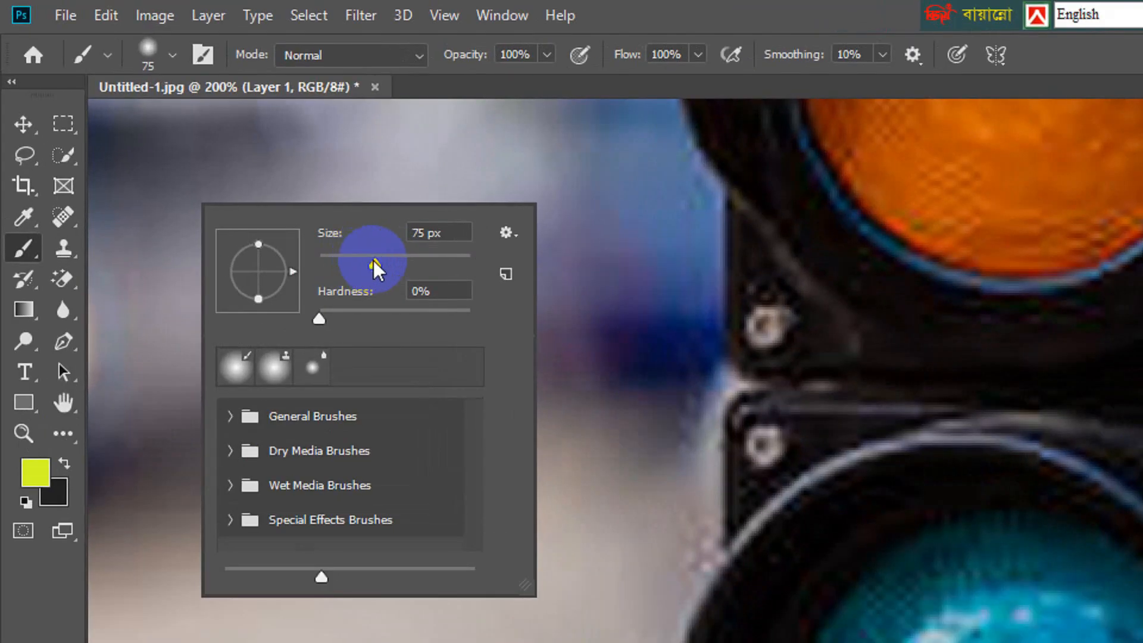
drag(419, 262, 423, 263)
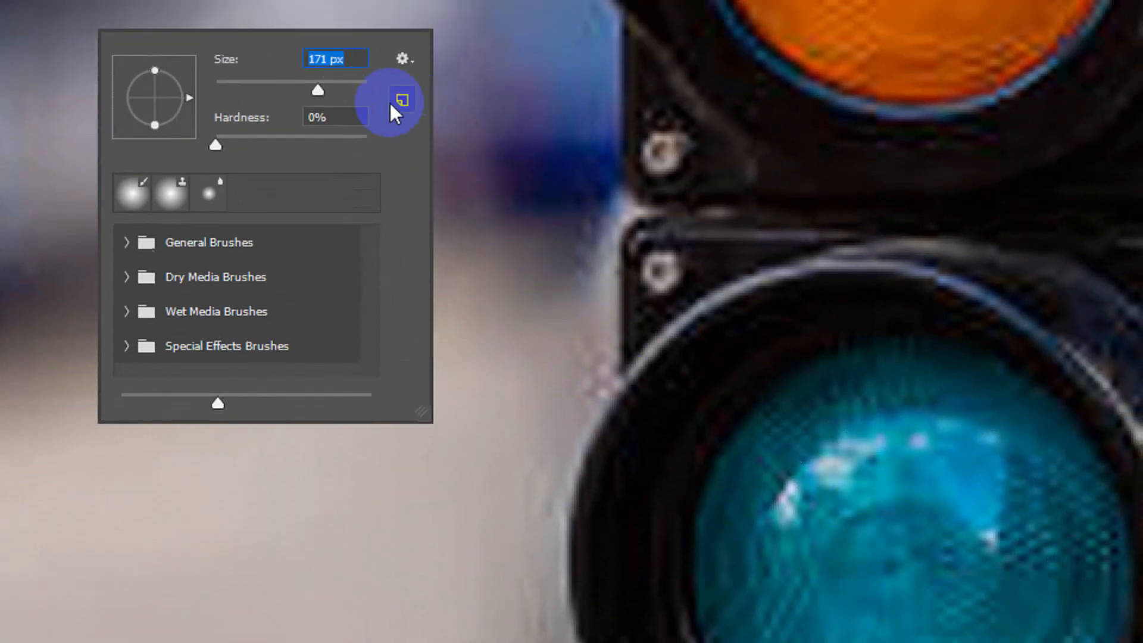
drag(320, 29, 344, 26)
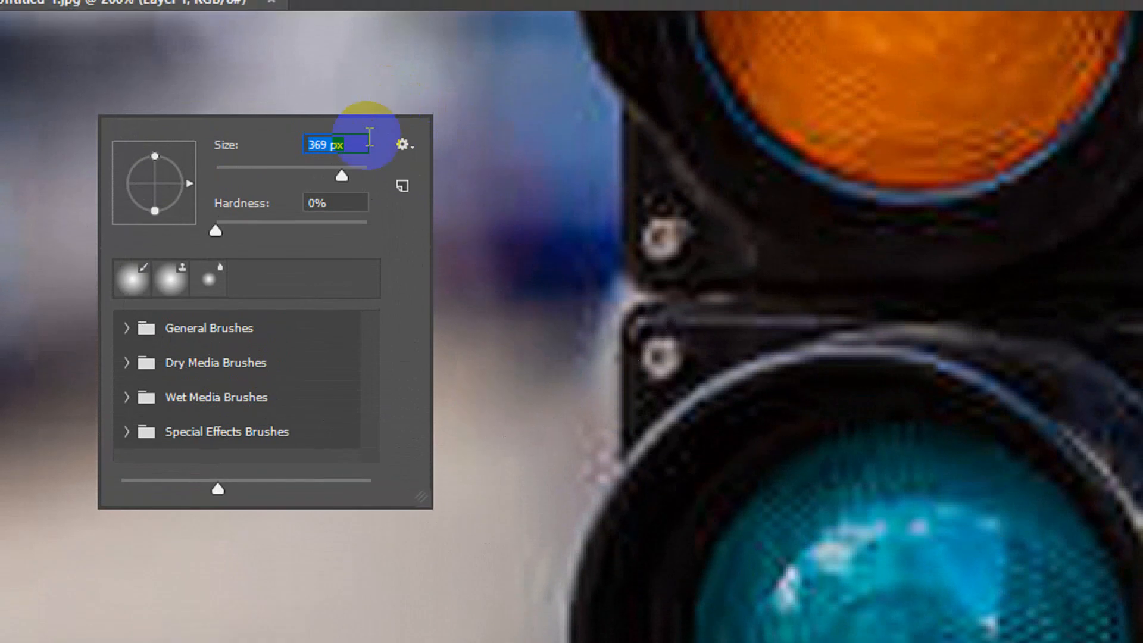
text(306)
key(Return)
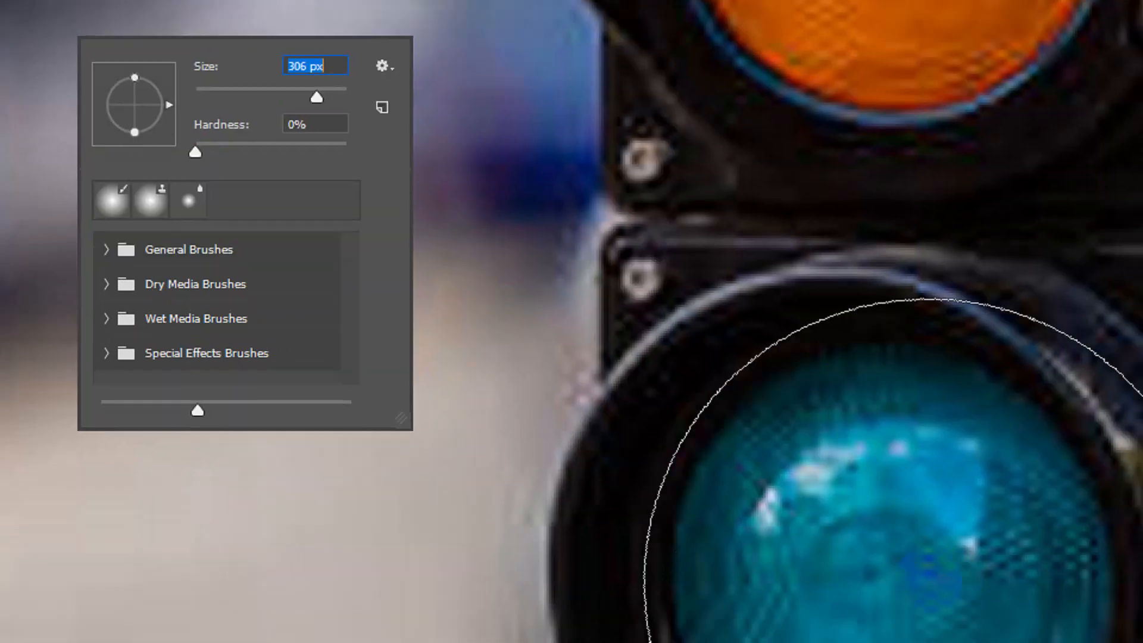
key(BackSpace)
text([[[[[[[[[[[)
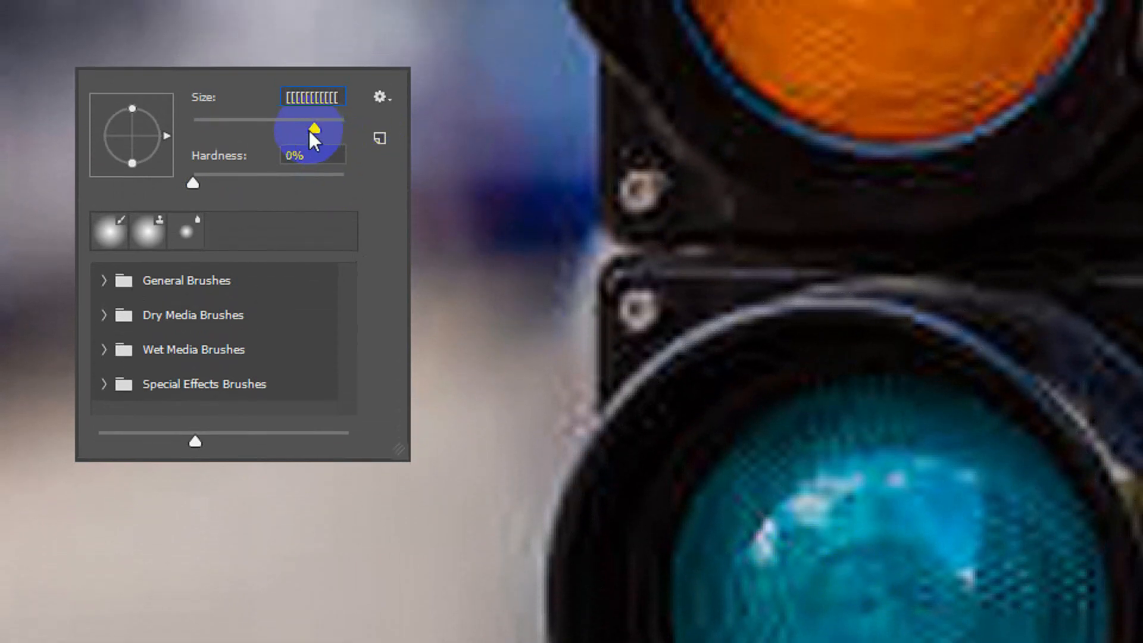
click(306, 37)
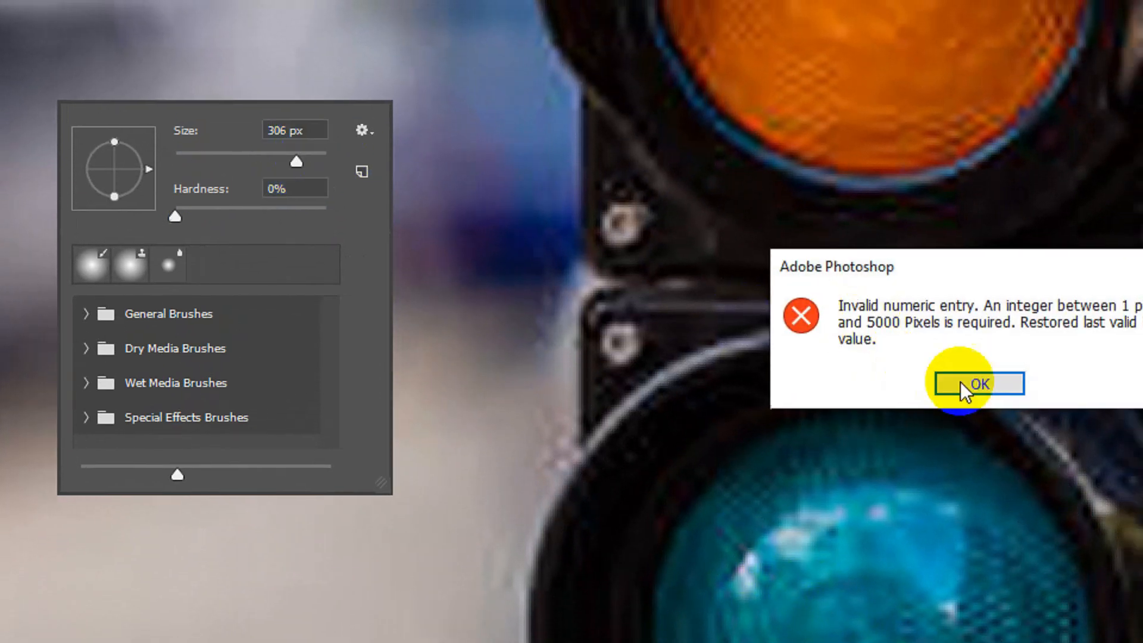
click(994, 372)
- Adjust the soft brush size to 243 px so that it matches the lens of the lowest lamp
drag(246, 164, 238, 163)
drag(251, 12, 247, 11)
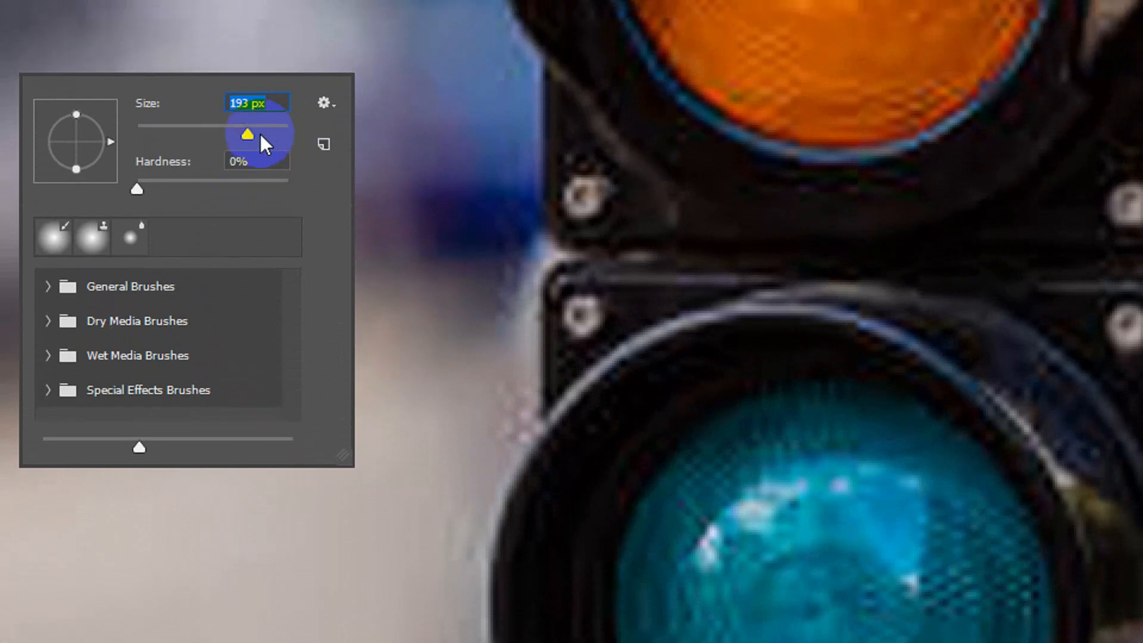
drag(248, 43, 252, 39)
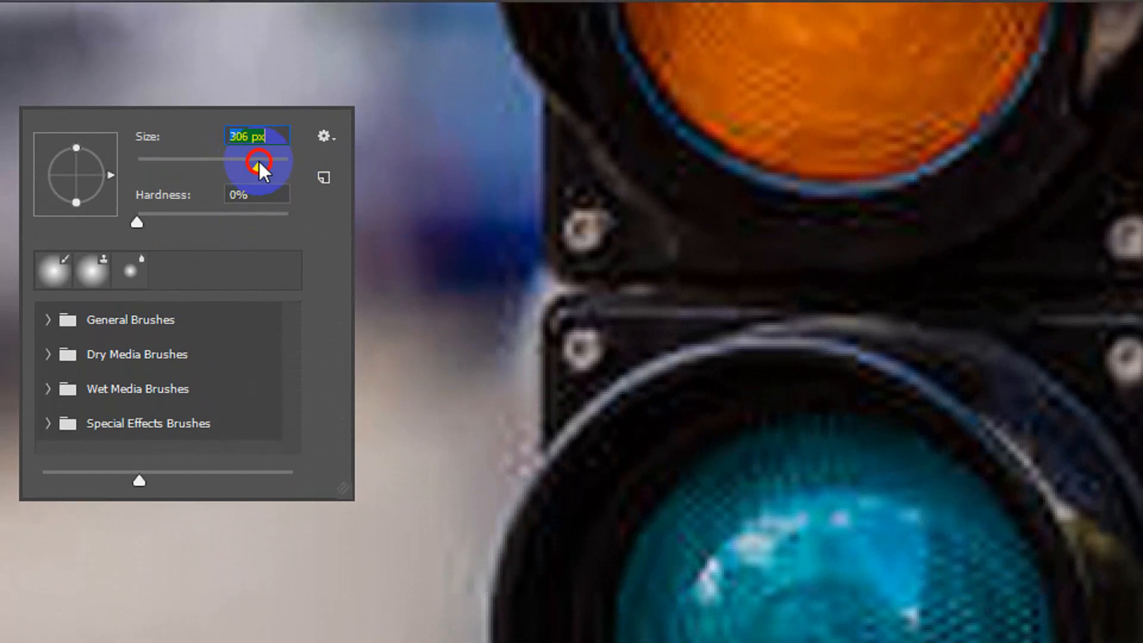
drag(253, 162, 258, 161)
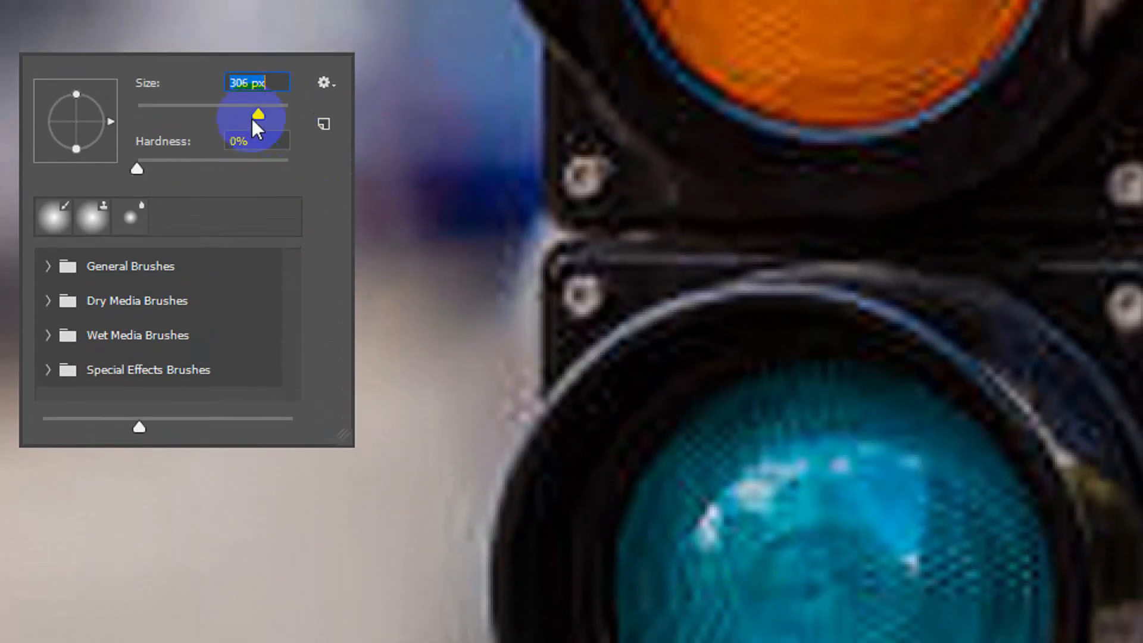
drag(252, 119, 258, 106)
drag(258, 162, 254, 162)
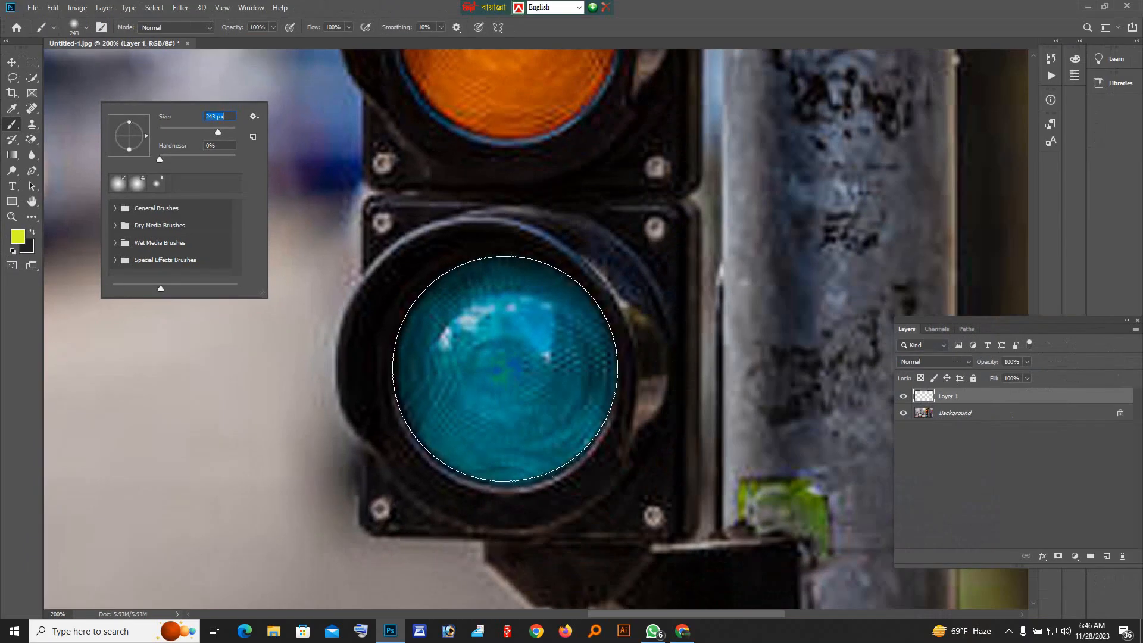
- Set the foreground color to a bright green, 1efc3d
click(19, 236)
click(19, 237)
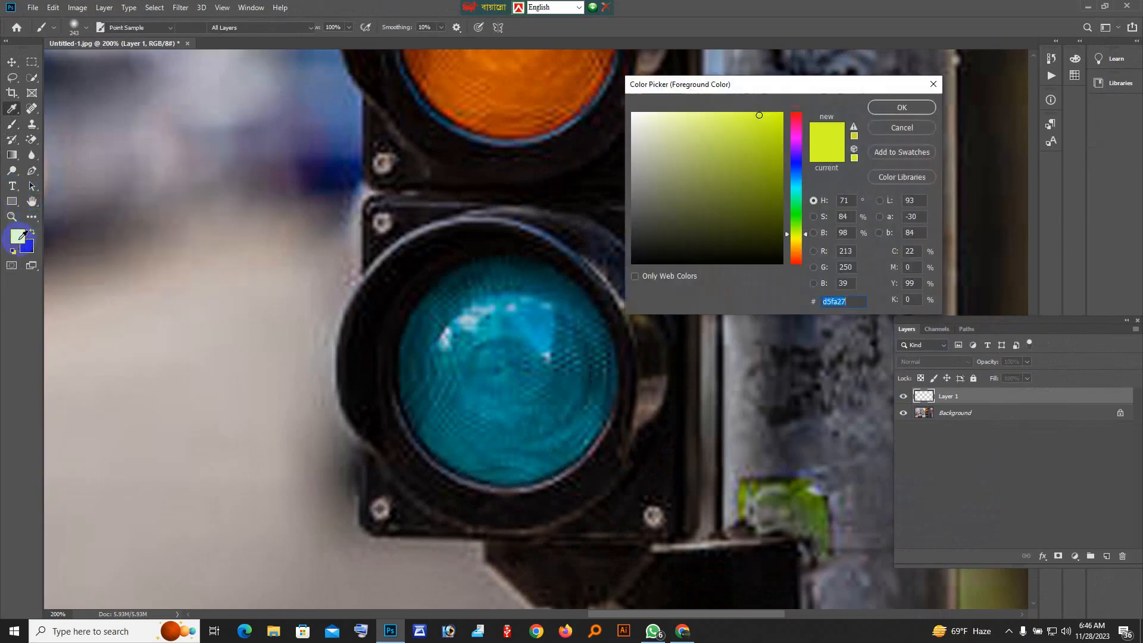
click(796, 216)
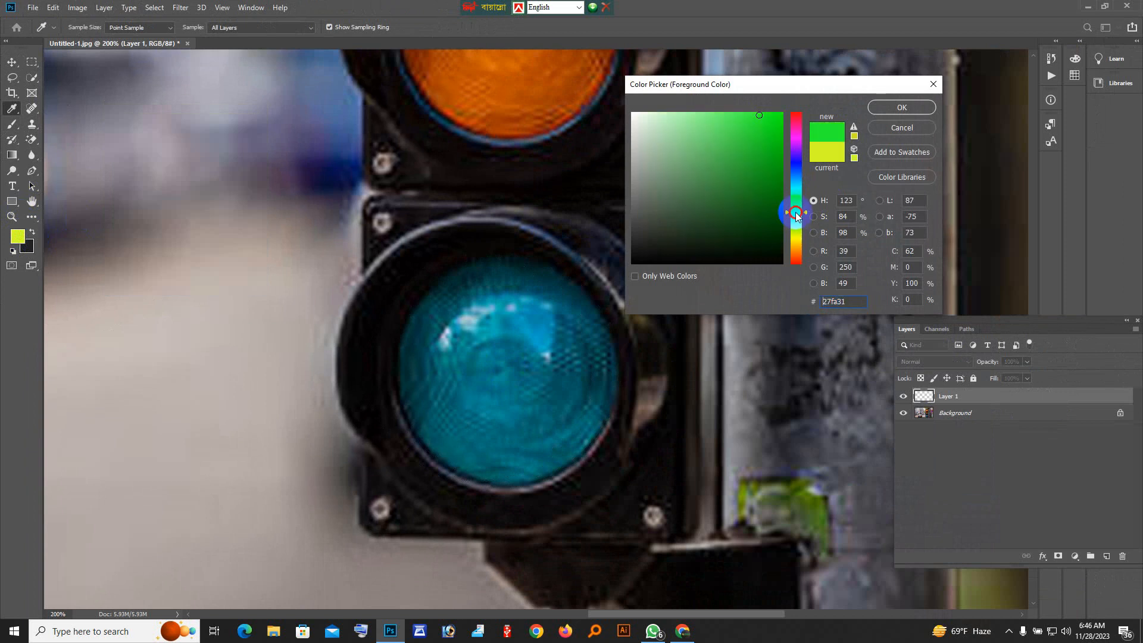
drag(799, 205, 800, 212)
click(780, 121)
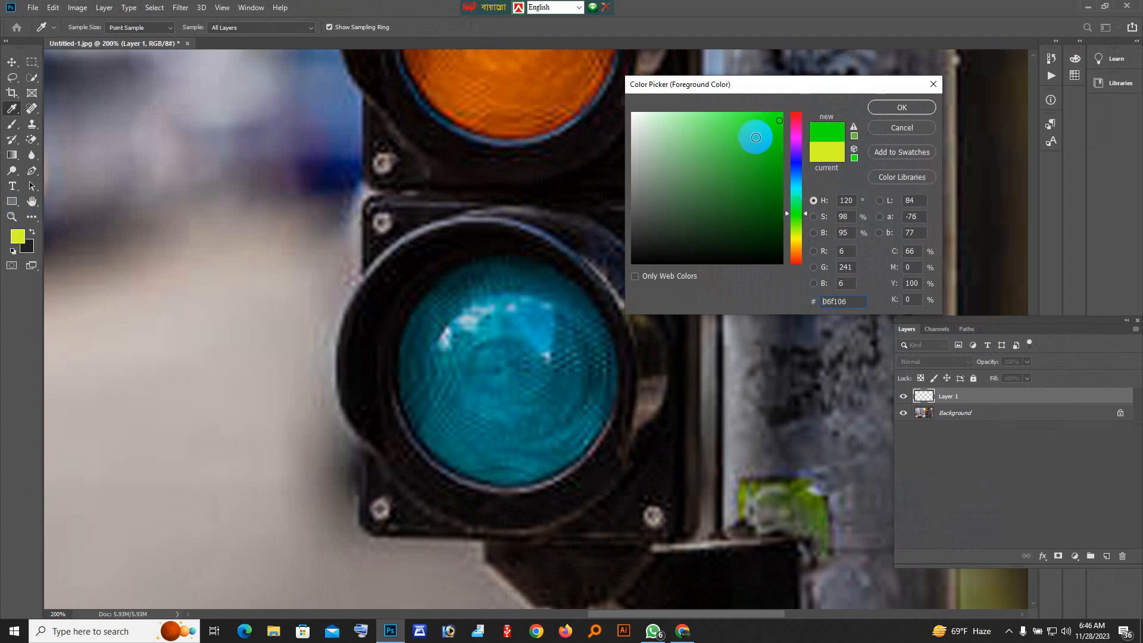
click(766, 114)
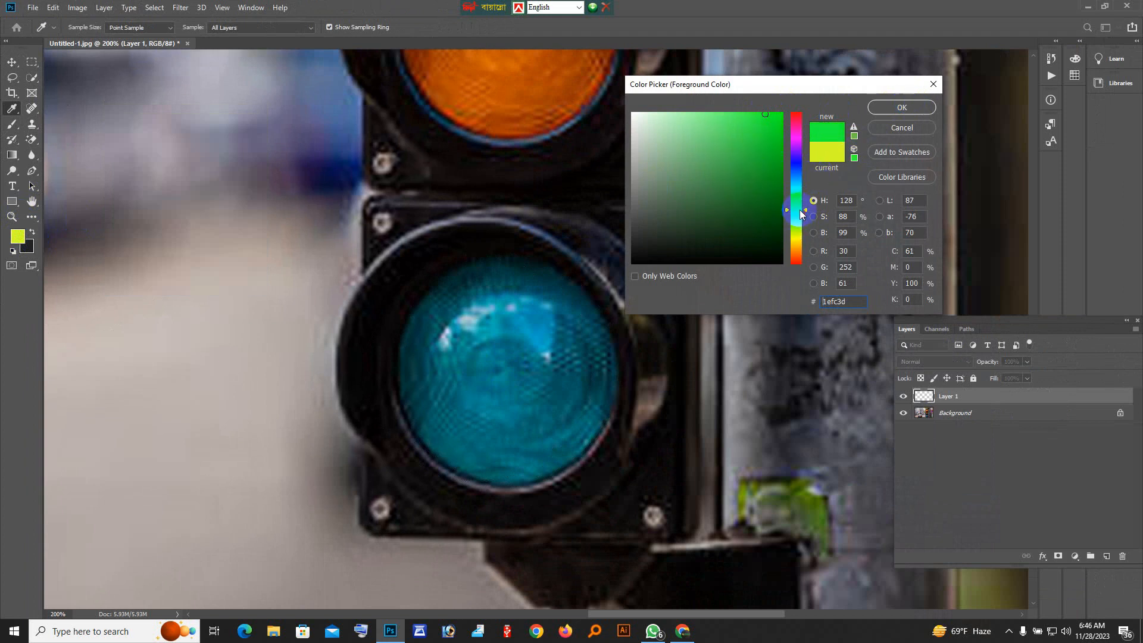
click(892, 109)
- Paint a single green brush dab over the center of the lowest lamp's lens on Layer 1
key(b)
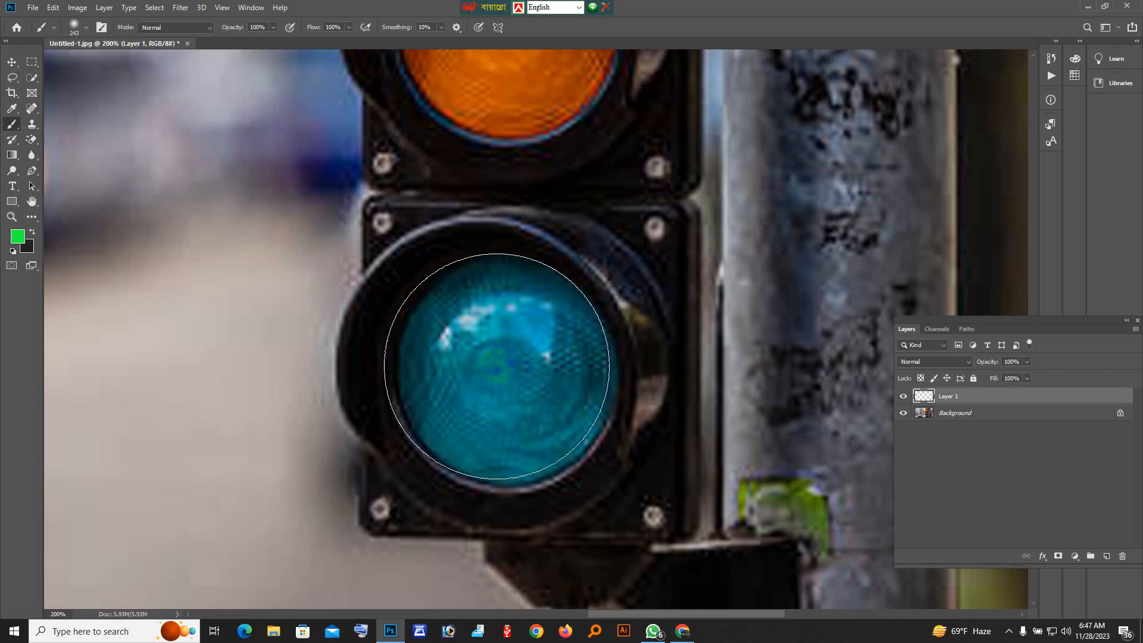
click(504, 373)
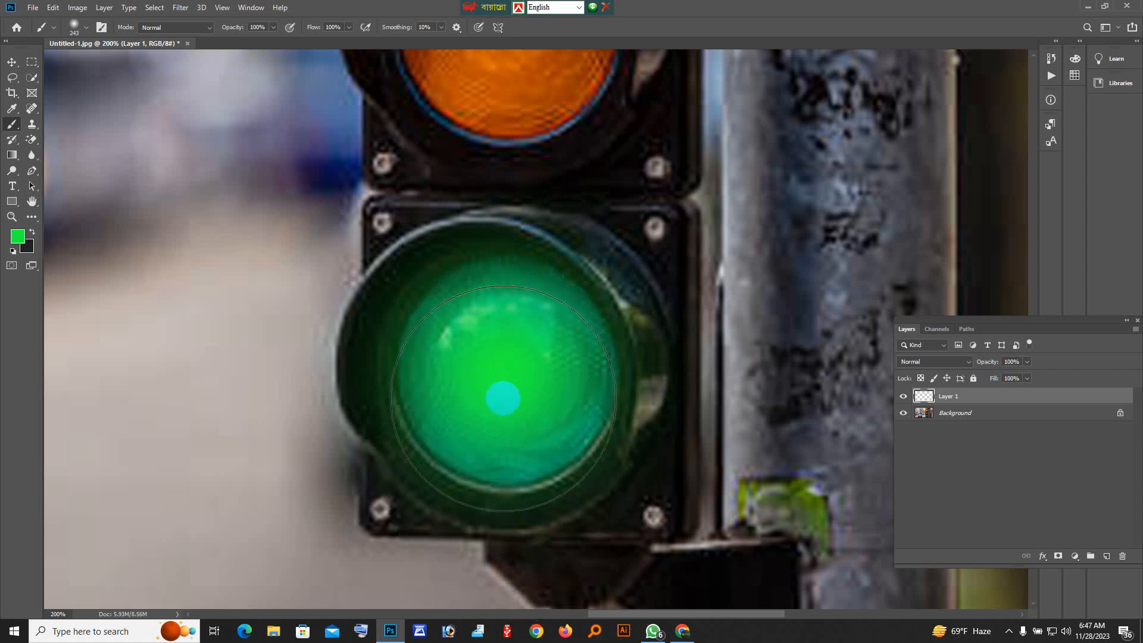
- Toggle the visibility of Layer 1 repeatedly to compare the lamp with and without the green paint
scroll(519, 471, down, 2)
click(897, 396)
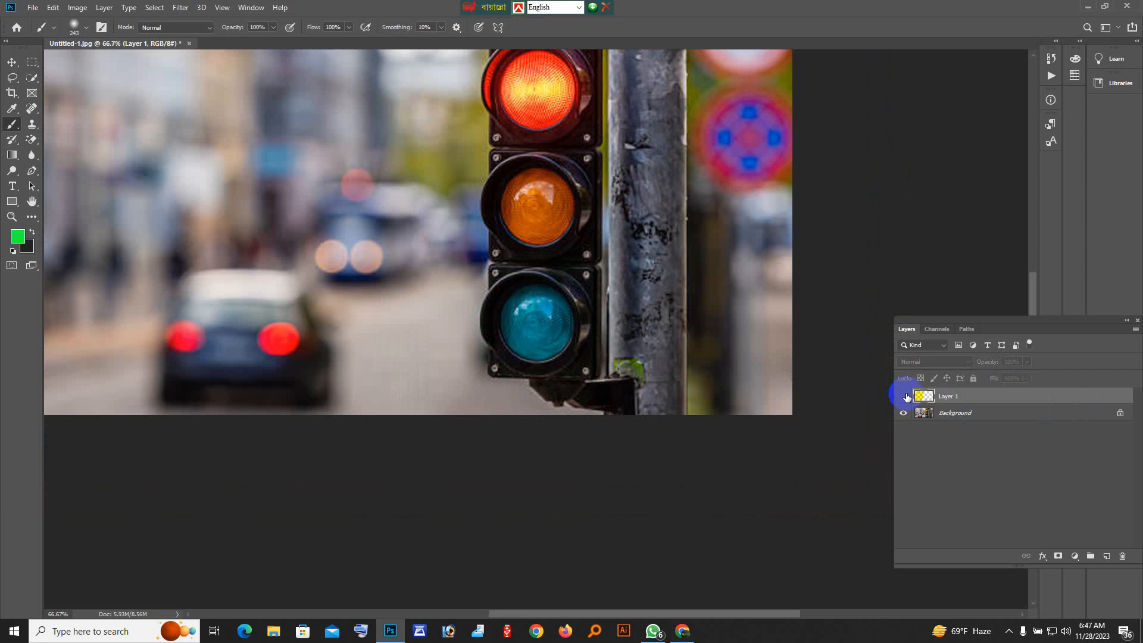
click(906, 397)
click(906, 396)
click(906, 398)
click(903, 397)
click(903, 398)
- Set the blend mode of Layer 1 to Color Dodge
scroll(574, 293, up, 1)
mouse_move(575, 294)
mouse_down()
mouse_move(549, 435)
mouse_move(519, 368)
mouse_move(564, 397)
mouse_move(544, 379)
mouse_up()
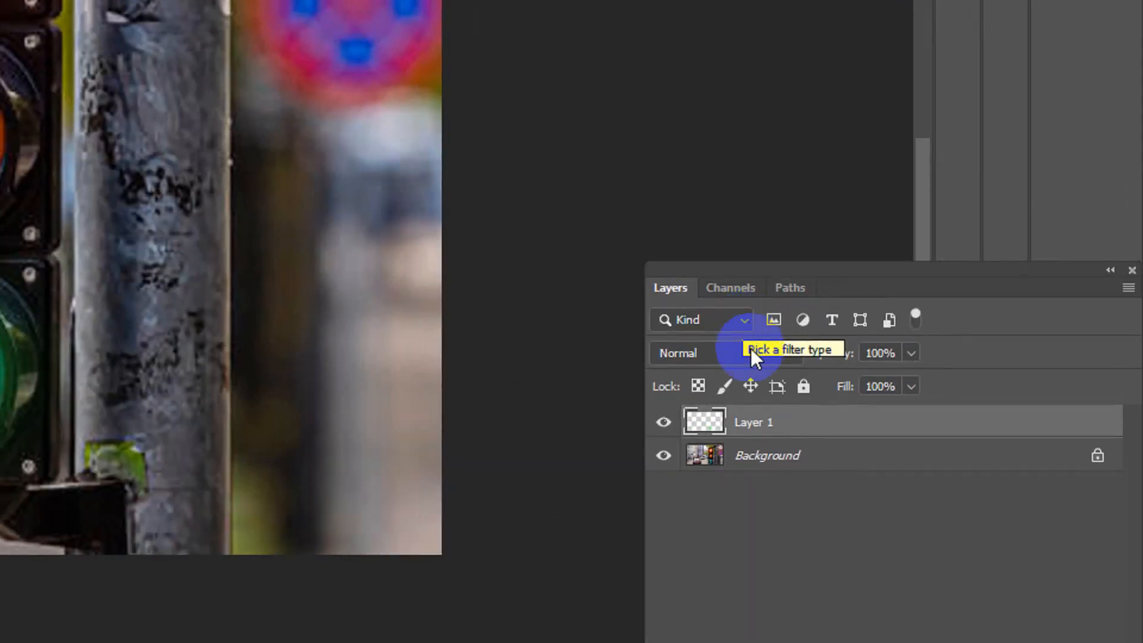
click(790, 353)
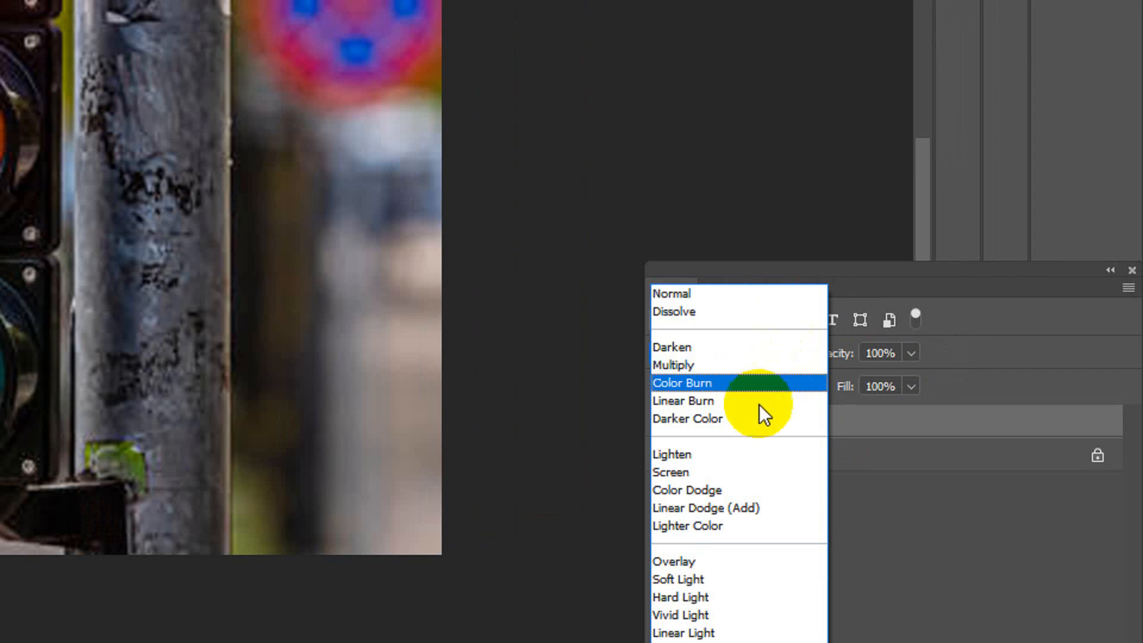
click(711, 484)
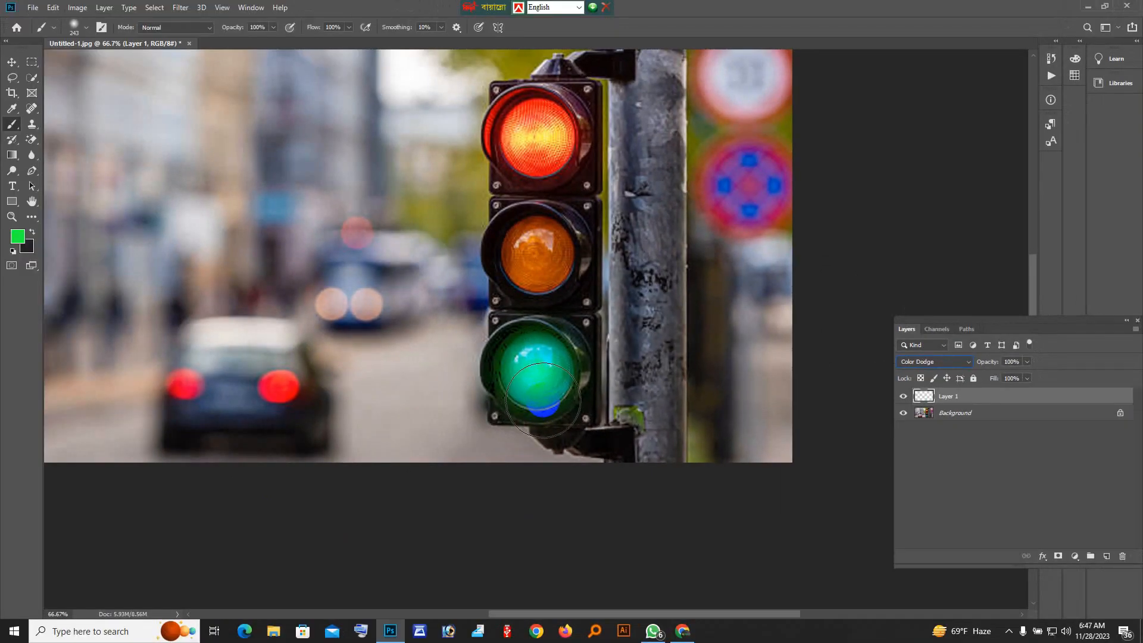
key(ctrl+z)
- Compare the glowing green lamp with the original by hiding and showing Layer 1, leaving it visible
click(921, 379)
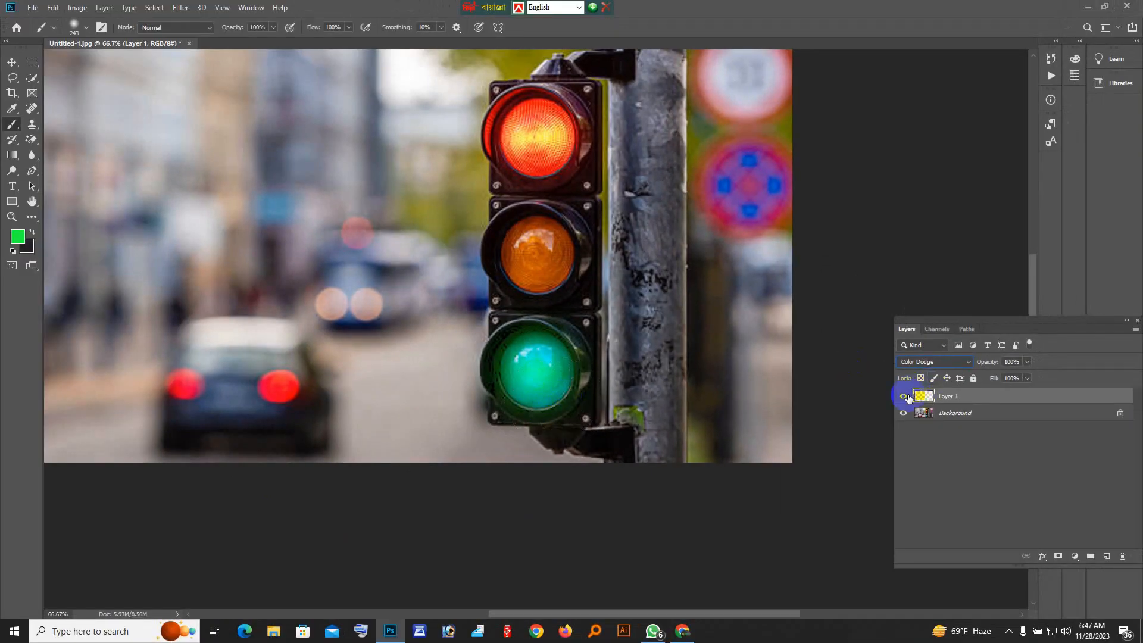
click(904, 397)
click(904, 397)
click(904, 397)
click(904, 397)
click(903, 397)
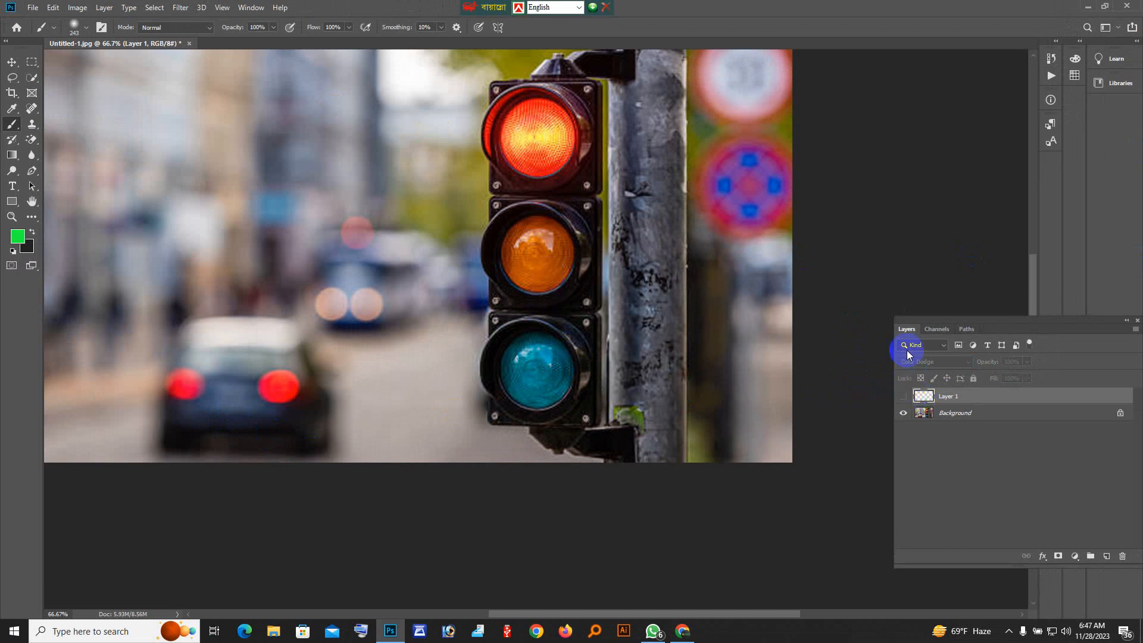
click(899, 396)
- Brush more green over the lens of the lowest lamp on Layer 1
click(601, 364)
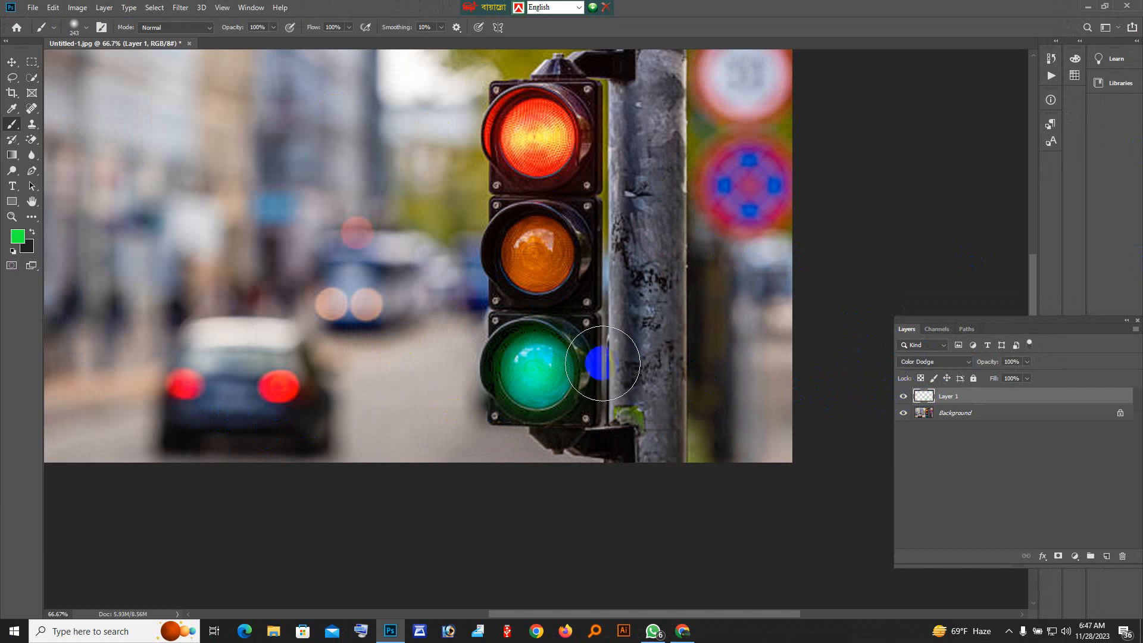
click(532, 426)
drag(532, 428, 532, 378)
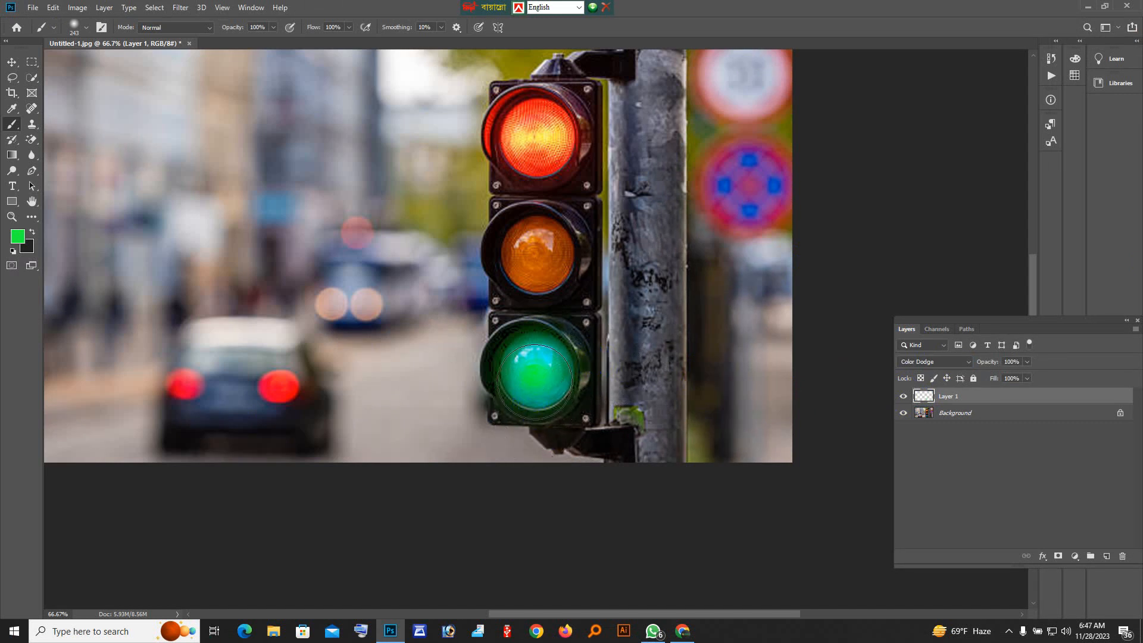